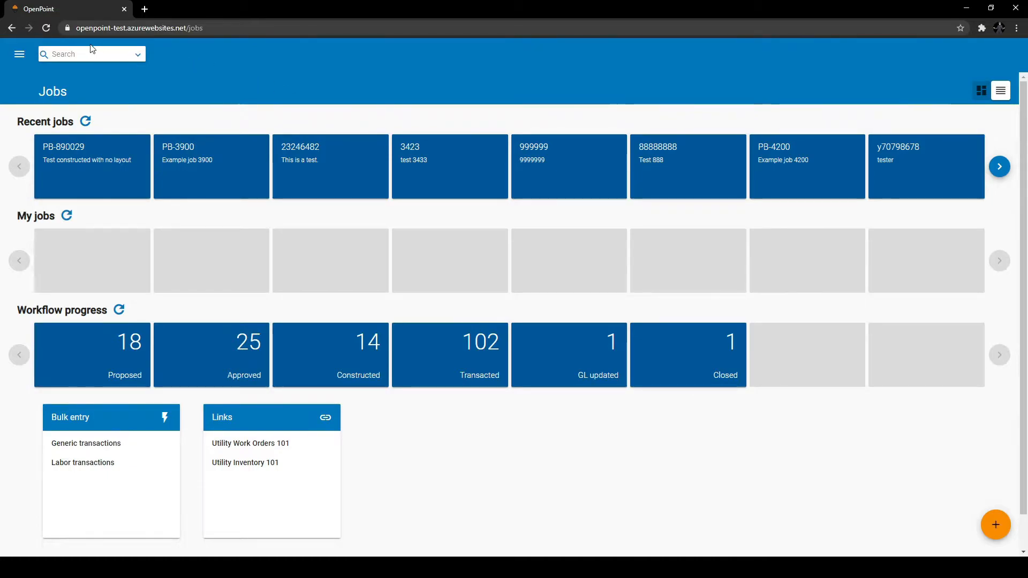
- Create a purchase order, entering its purchase order number and choosing BORDER STATES as the vendor
click(19, 54)
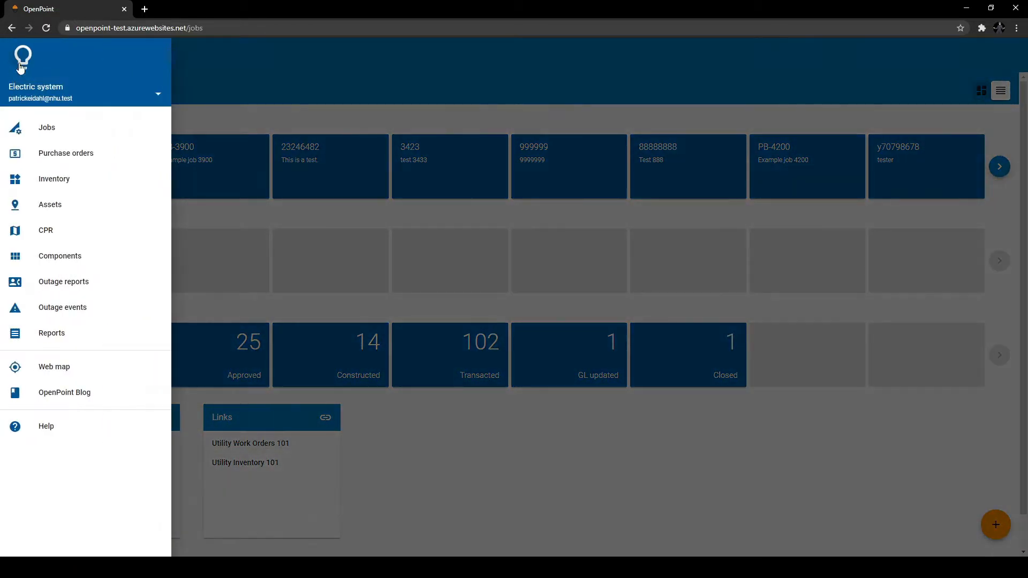
click(71, 152)
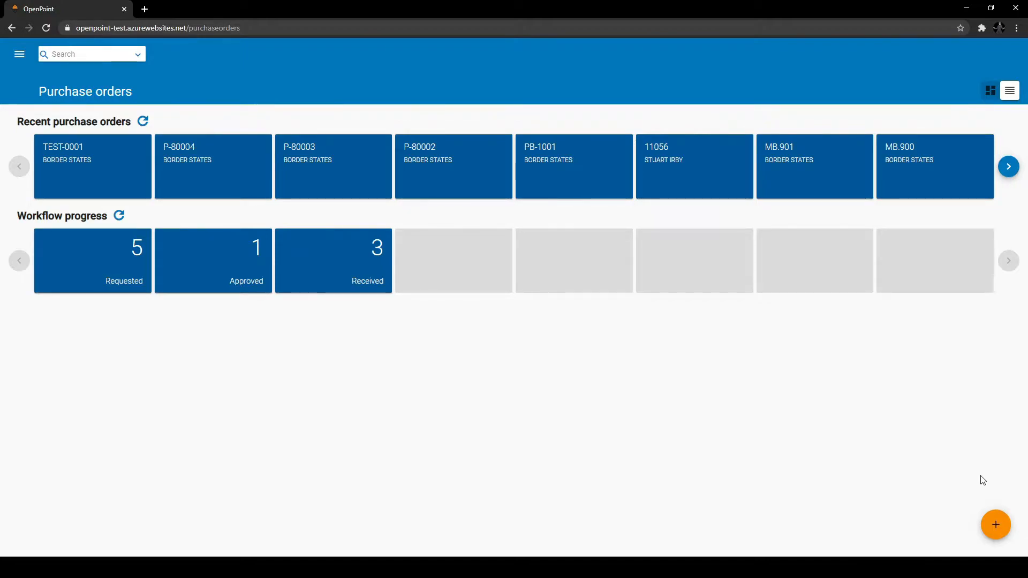
click(995, 524)
text(TESTER001)
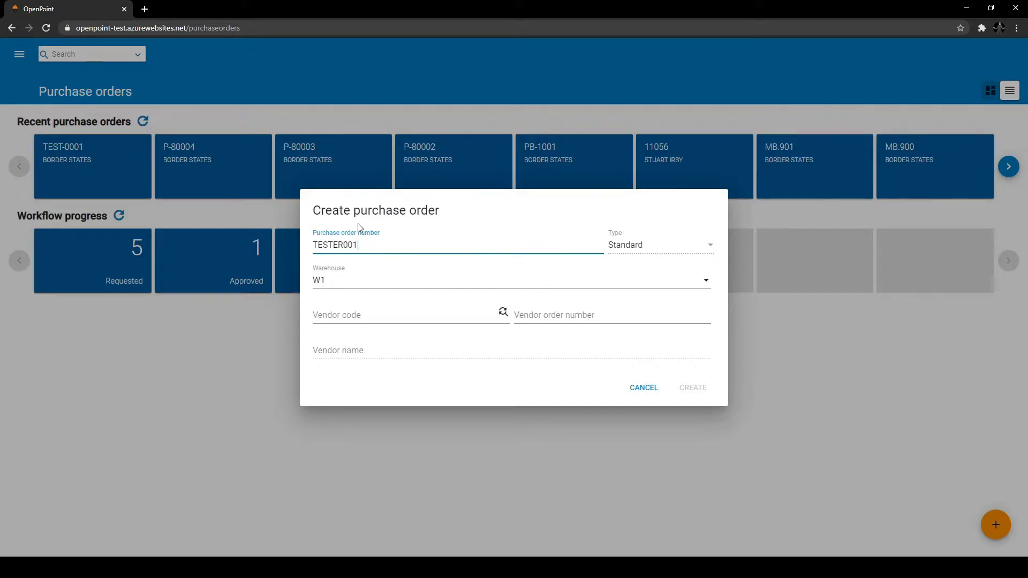
click(501, 311)
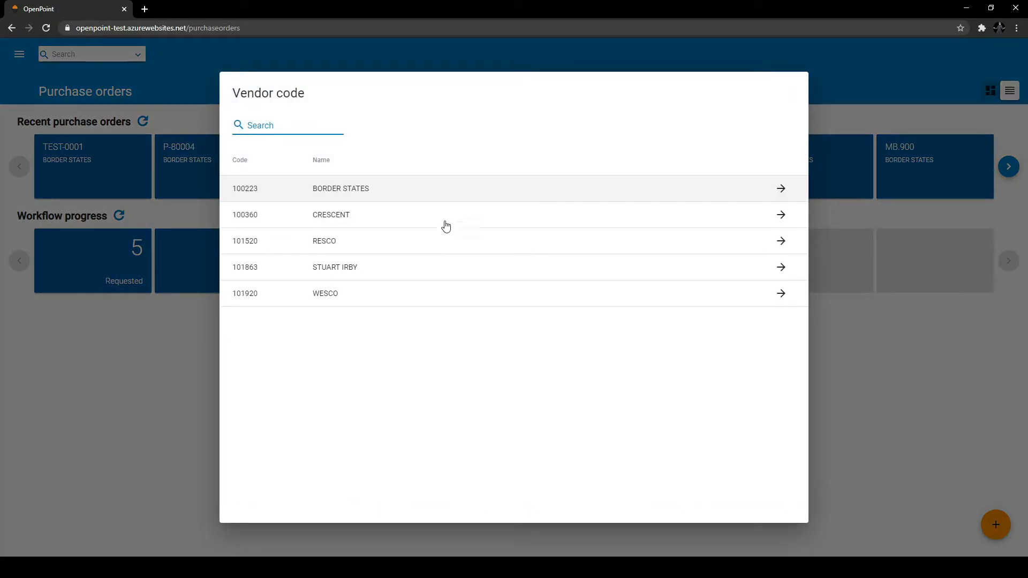
click(413, 185)
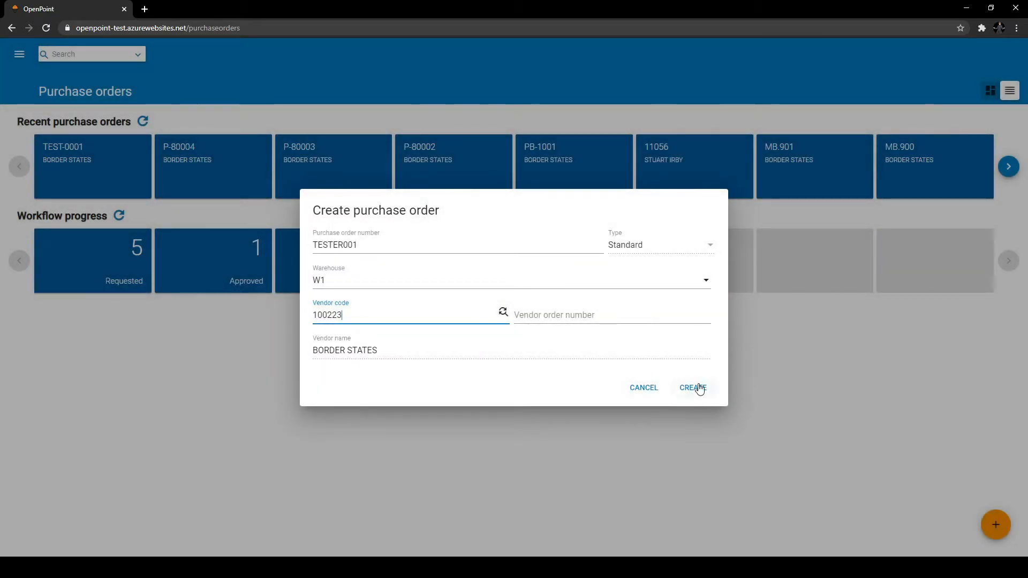
click(693, 388)
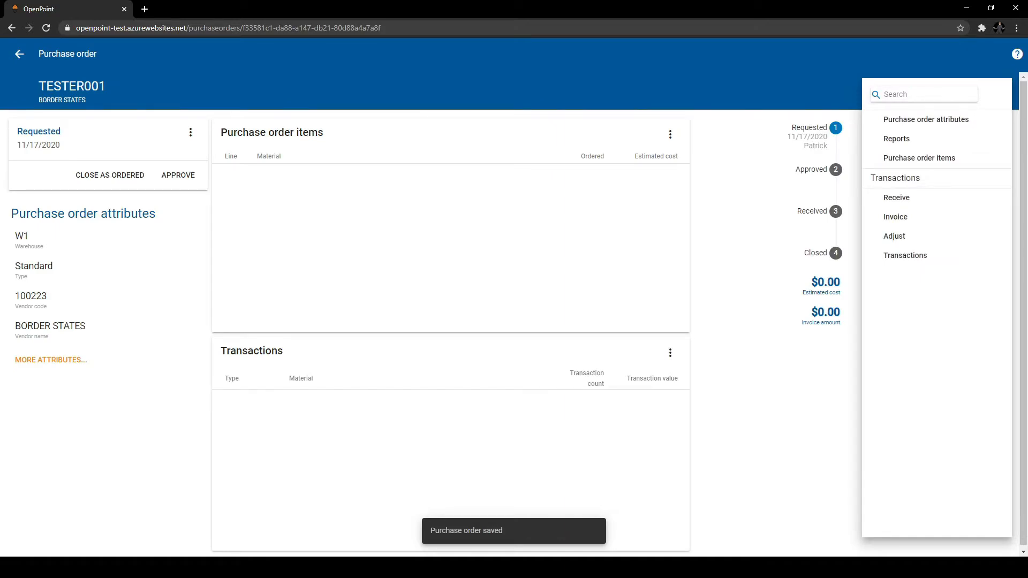
- Start a purchase order item and look up "washer" to set its material to 8-1299, Washer Spring 5/8"
click(906, 159)
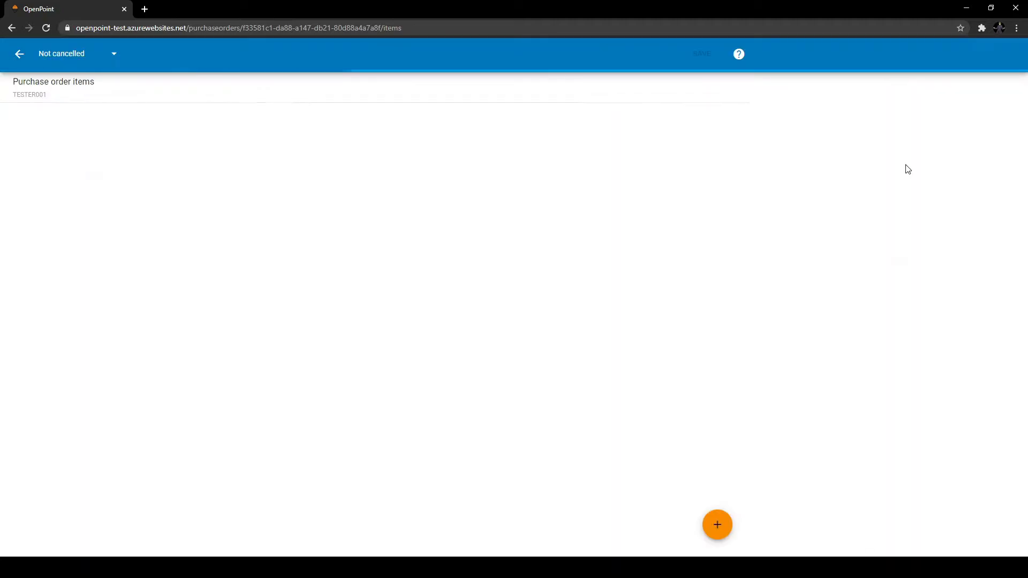
click(716, 525)
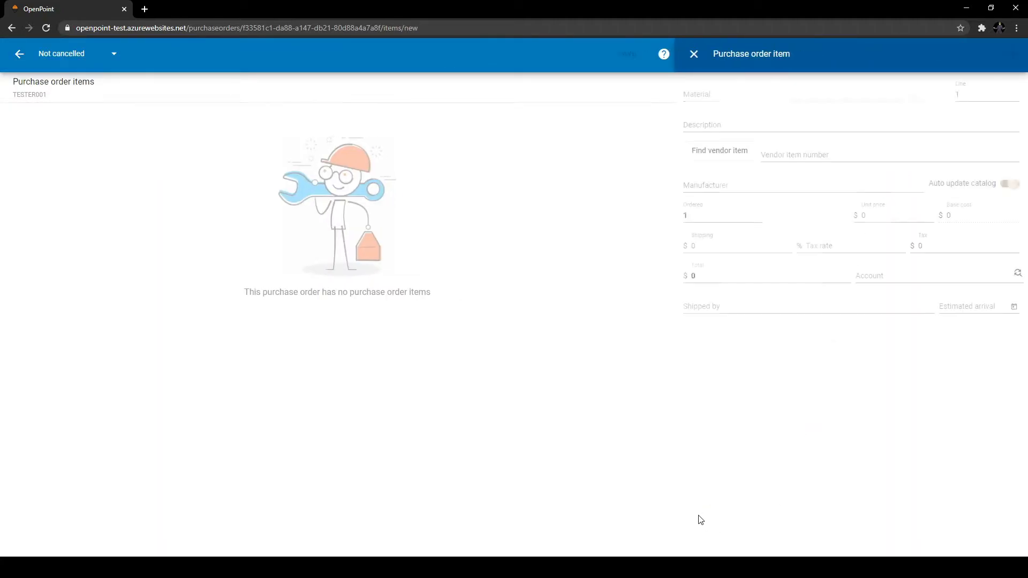
click(754, 95)
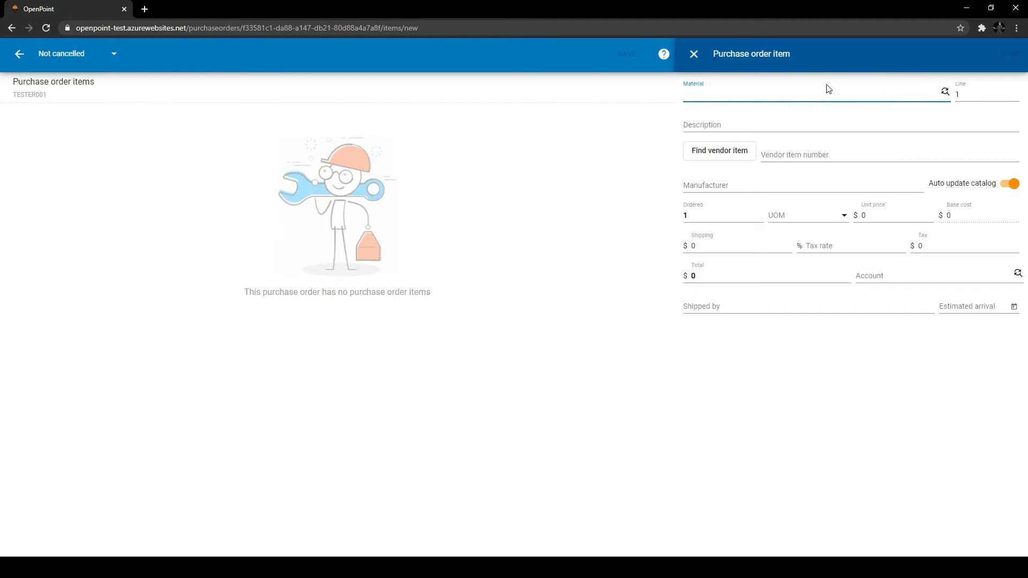
click(945, 94)
text(washer)
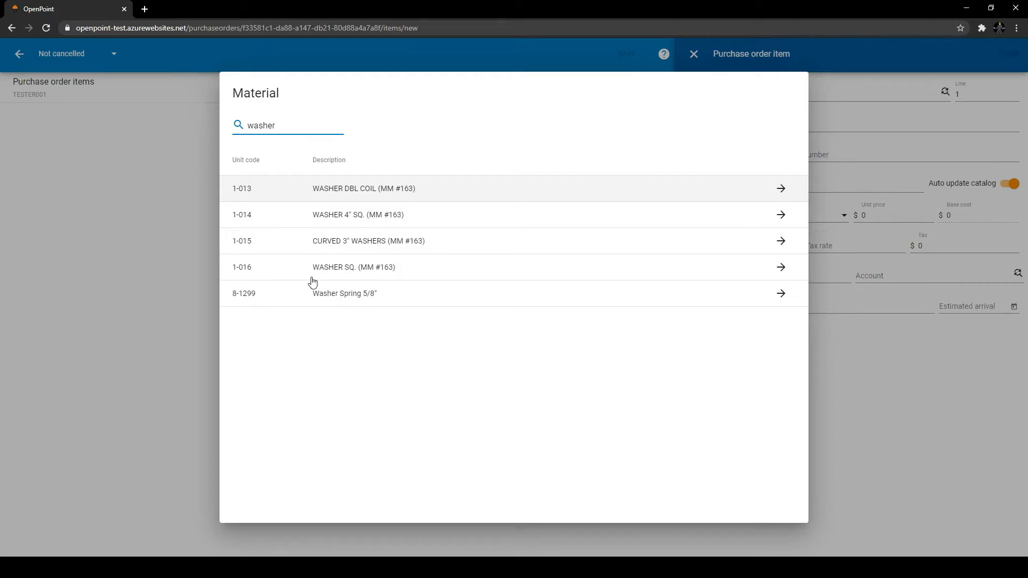
click(343, 303)
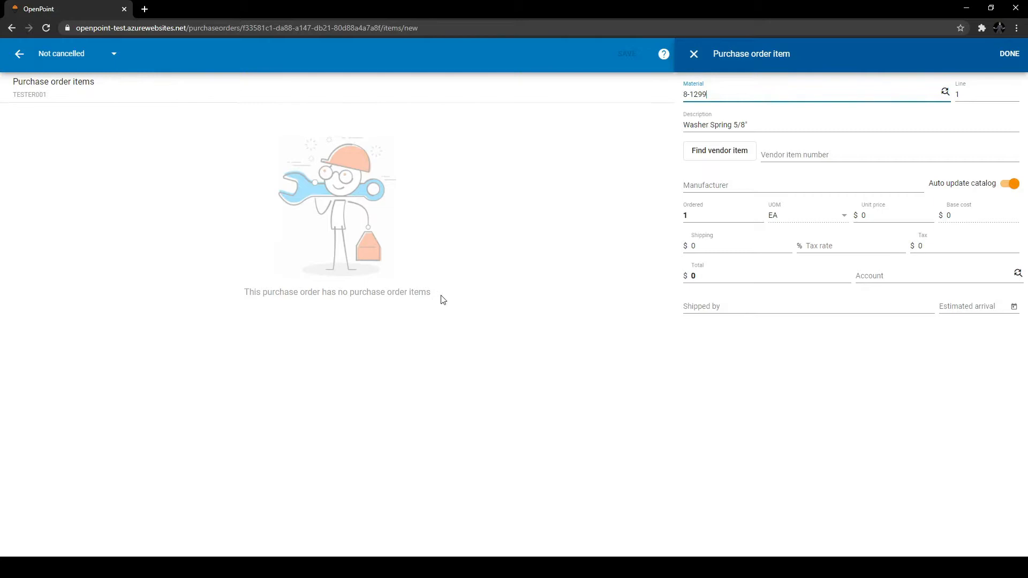
- Fill the washer line with Hubbell's vendor item 213112, and discard the new purchase order item
click(725, 150)
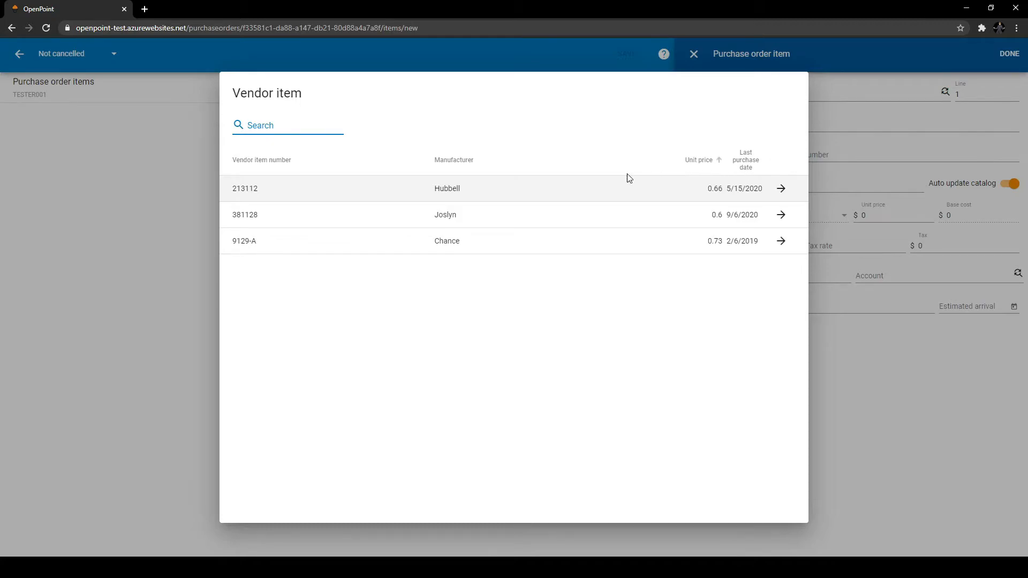
click(437, 187)
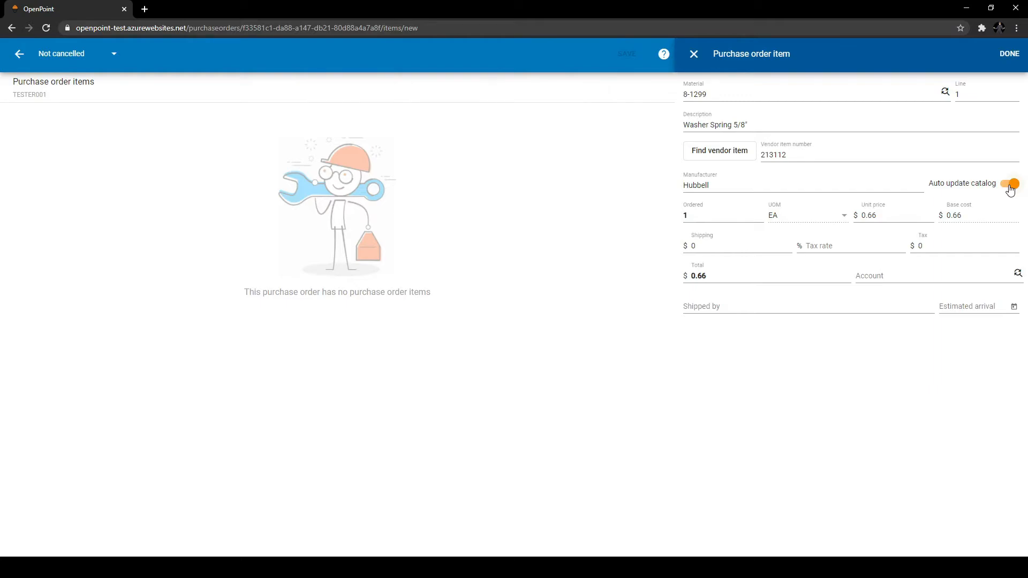
click(694, 54)
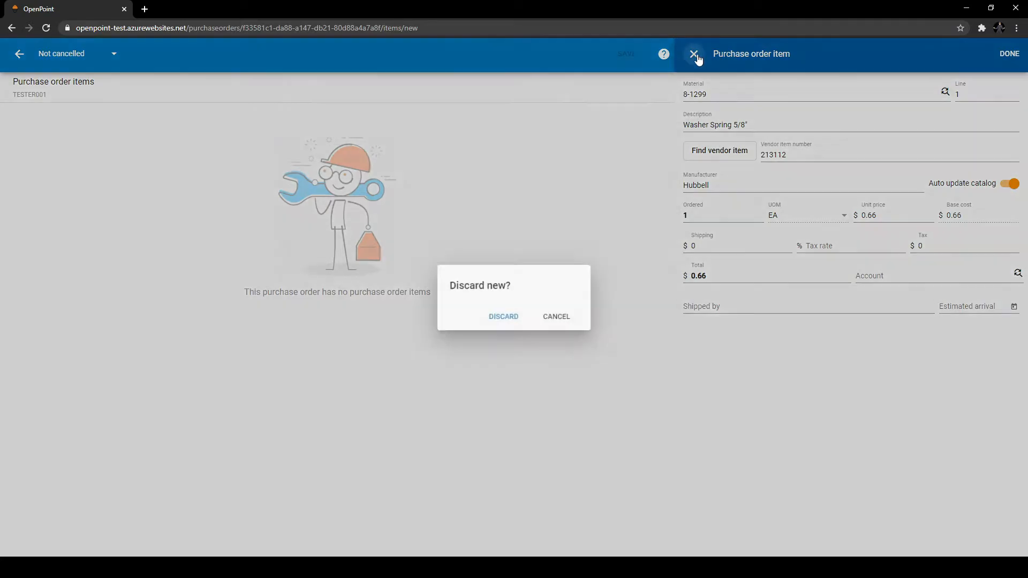
click(502, 318)
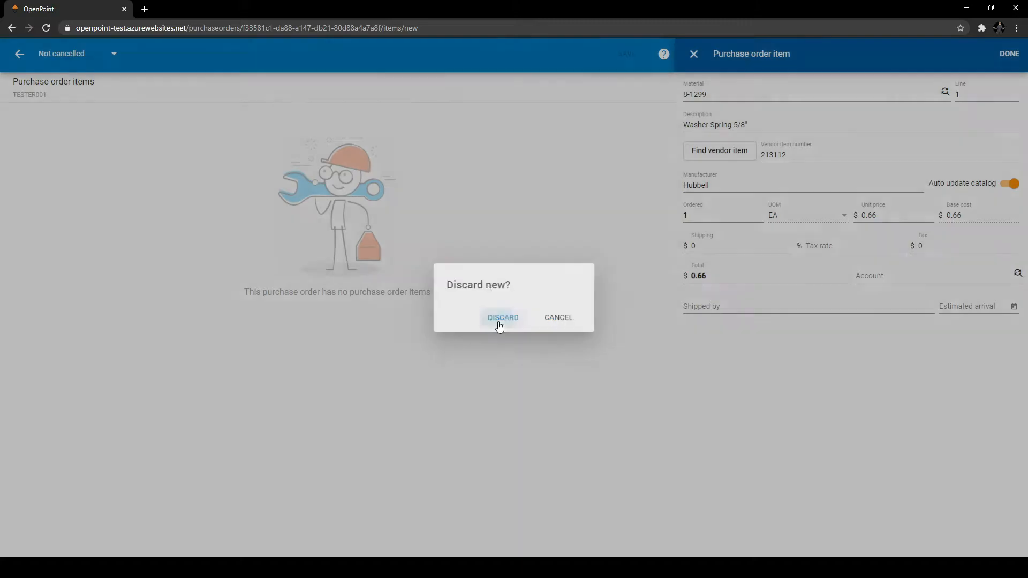
- Leave the purchase order and open the material vendor catalog among the components
click(14, 52)
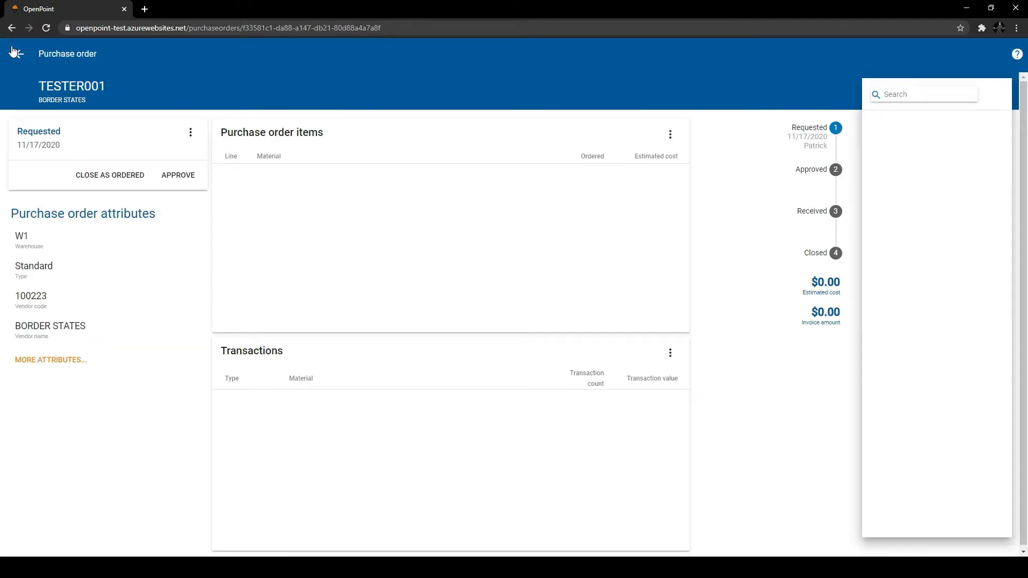
click(13, 51)
click(17, 53)
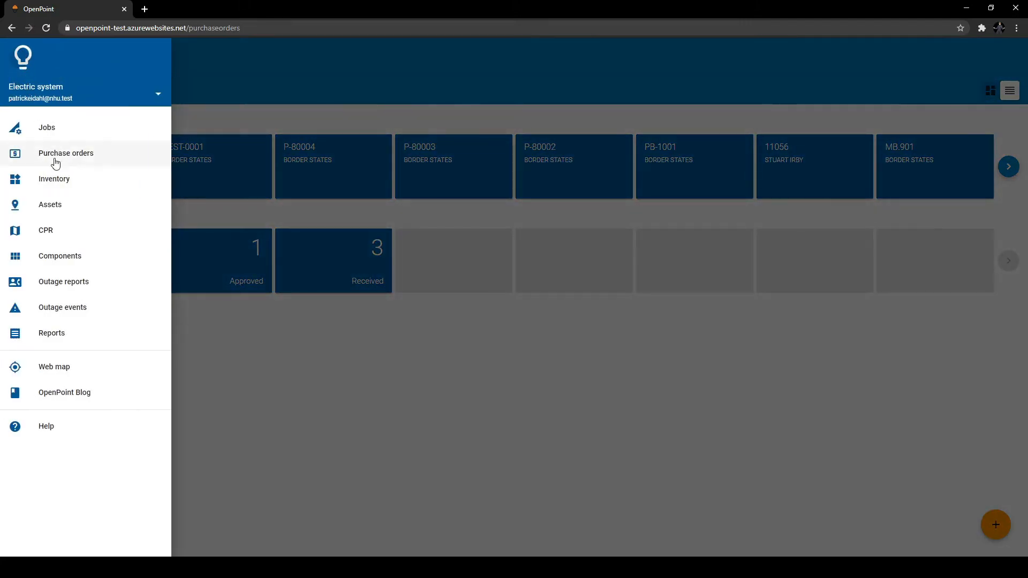
click(86, 266)
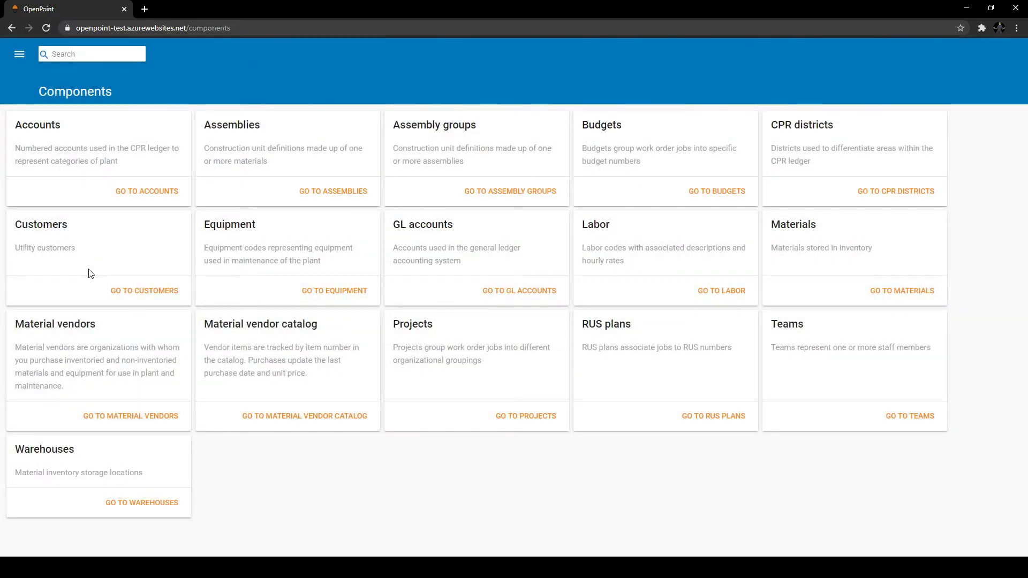
click(286, 427)
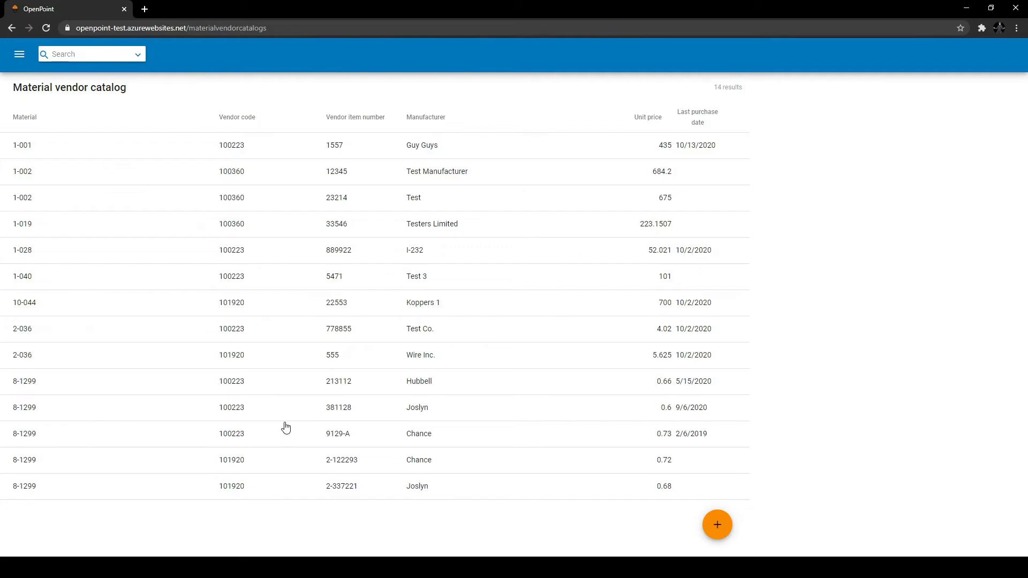
- Edit the catalog item for material 1-001 by adding "Test" to its notes, and discard the change
click(212, 140)
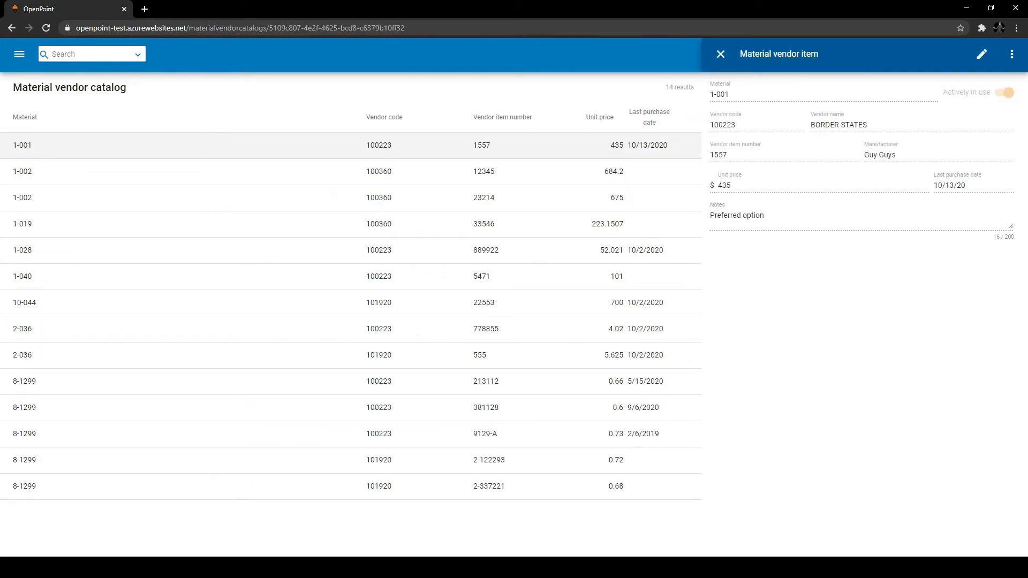
click(975, 57)
click(866, 227)
text(Test)
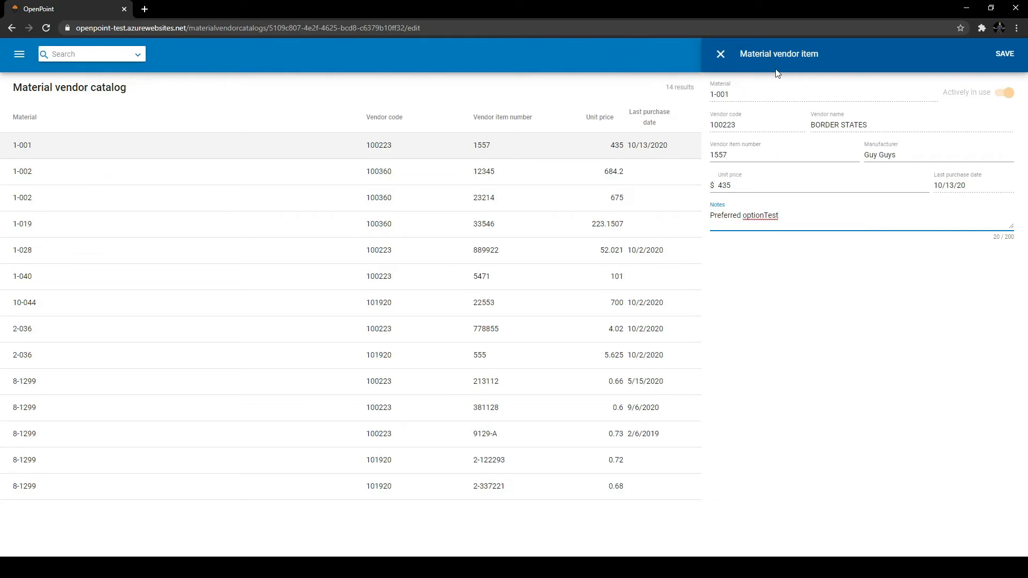
click(720, 53)
click(487, 319)
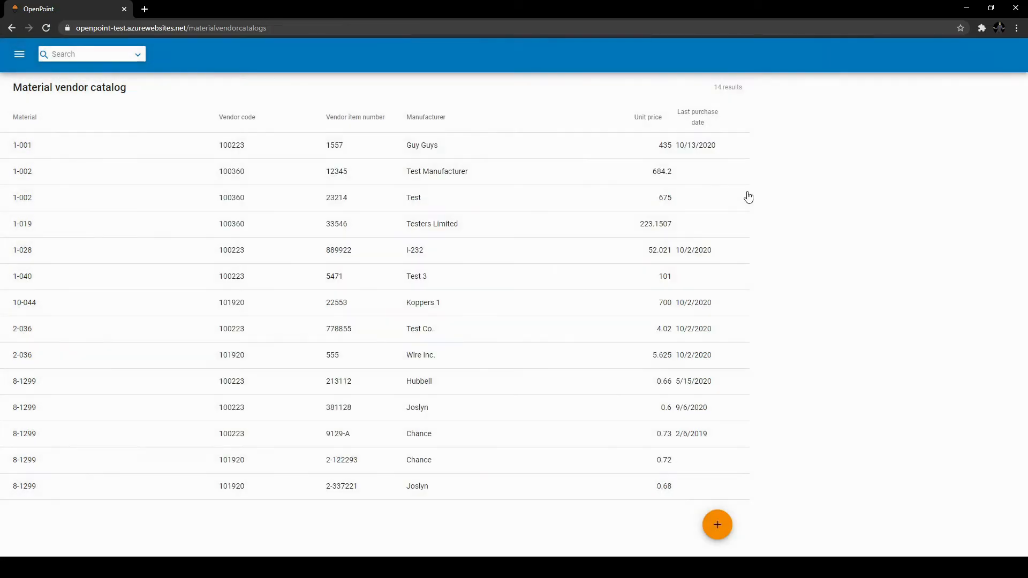
- Examine the additional options available for the material 1-001 catalog item, and close the item
click(291, 152)
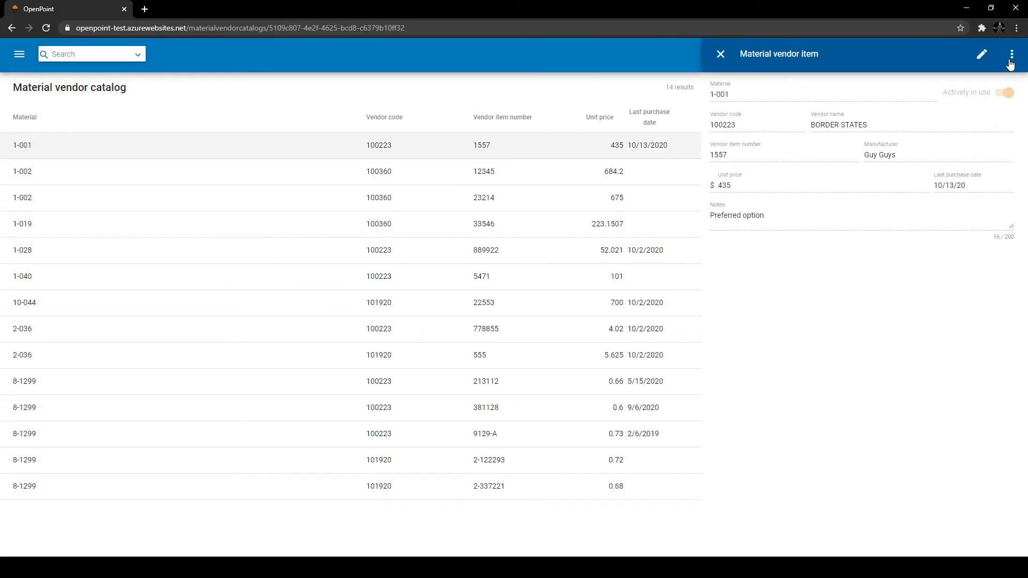
click(1010, 64)
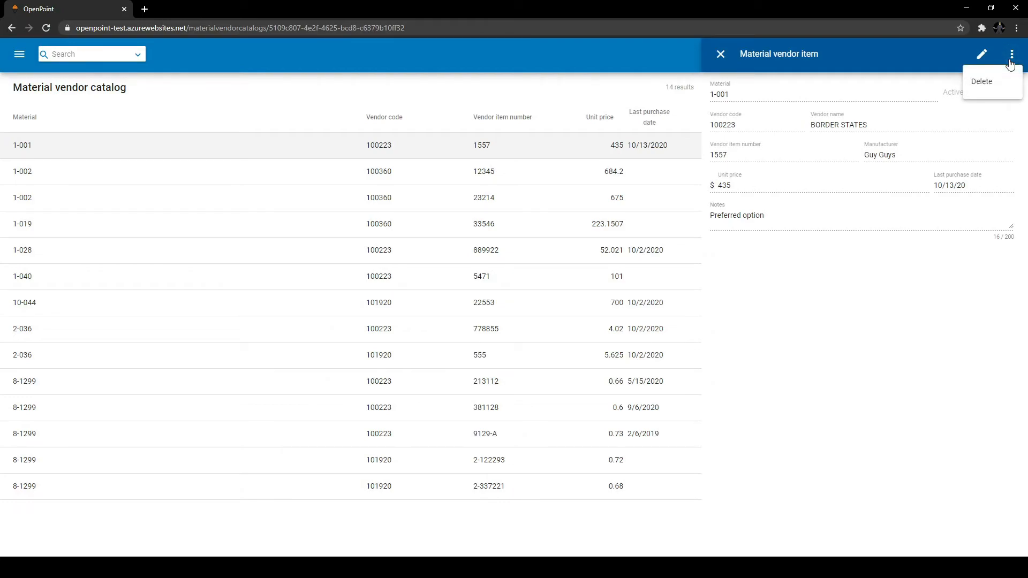
click(204, 93)
click(724, 56)
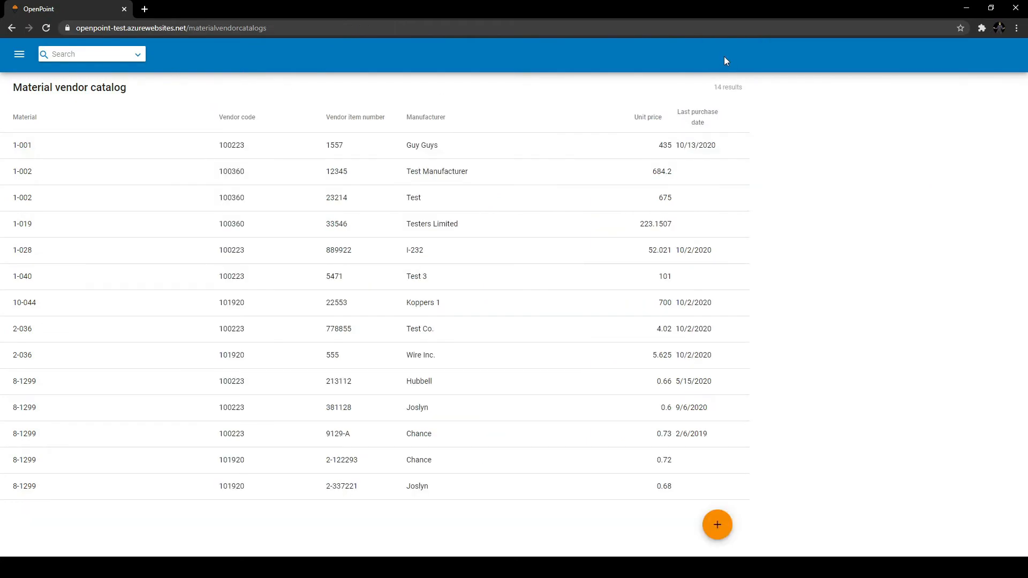
- Review the material, vendor code and item number fields of a blank catalog item, and close it without saving
click(716, 520)
click(783, 92)
click(779, 127)
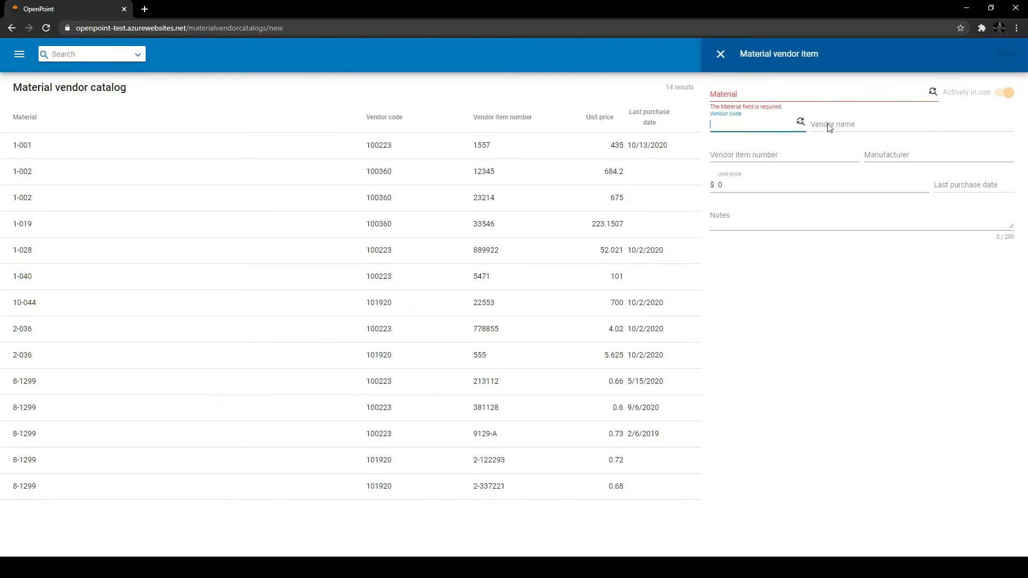
click(821, 154)
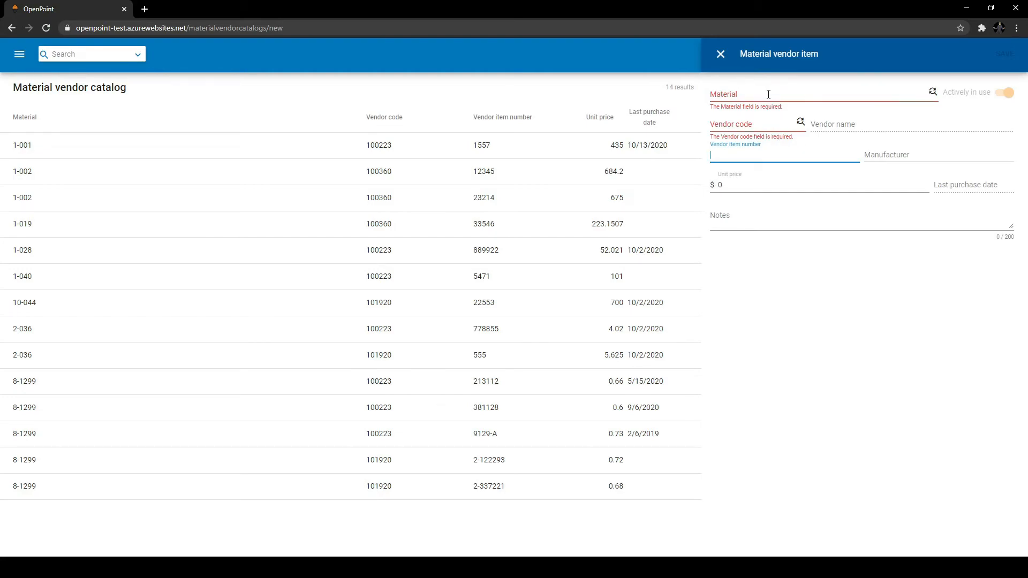
click(720, 54)
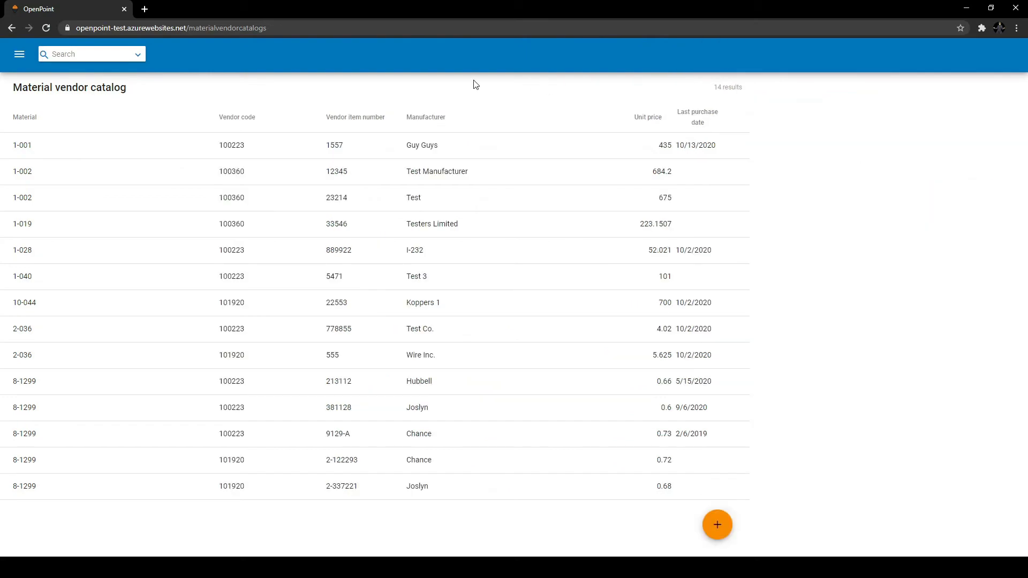
- Search the material vendor catalog for "Washer" using the expanded search criteria
click(138, 56)
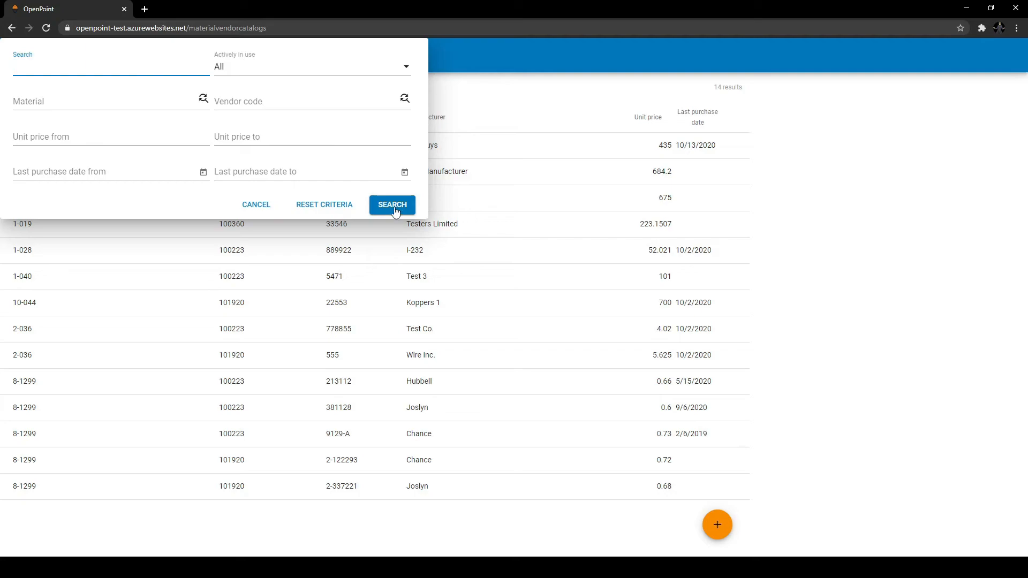
text(Washer)
key(Return)
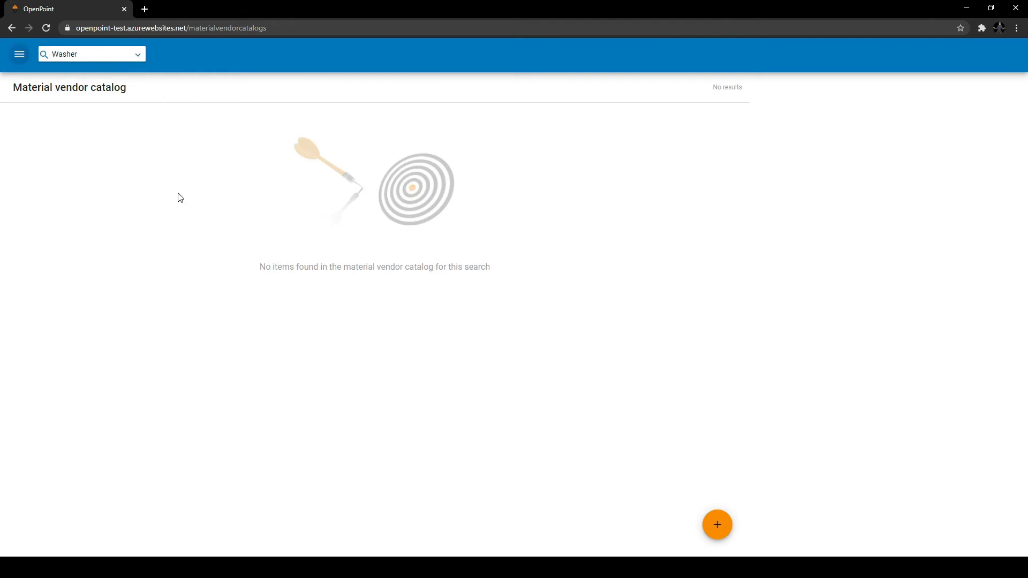
- Open material 1-001, SIDEWALK GUY ATTCH'S, from the materials component and view its material vendor catalog entries
click(18, 59)
click(99, 258)
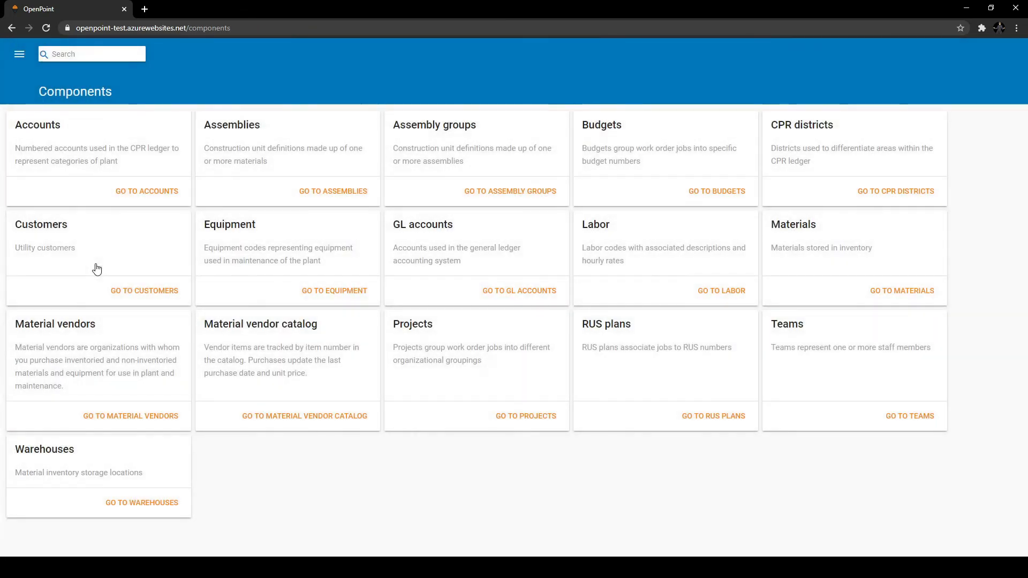
click(903, 292)
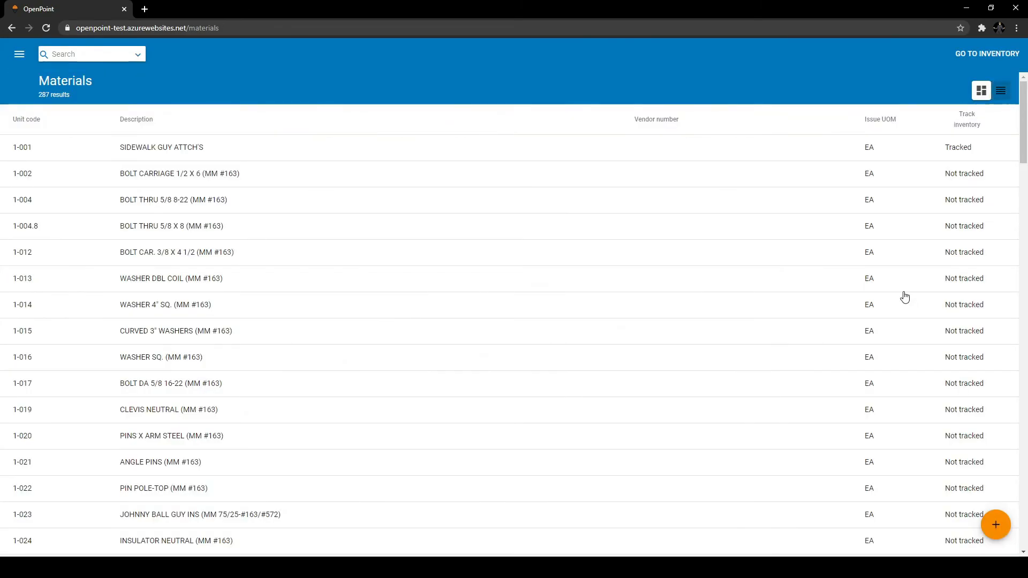
click(176, 153)
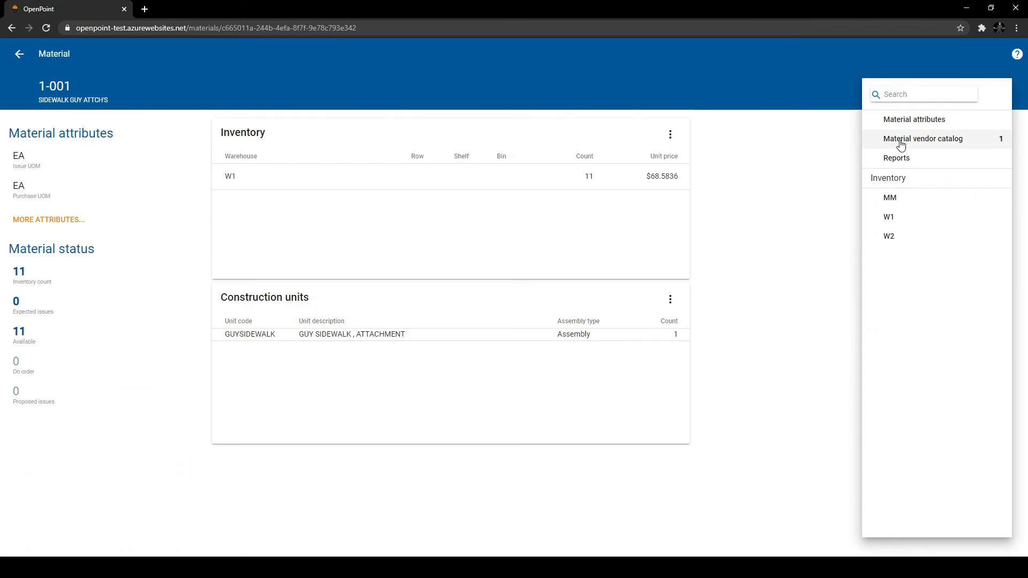
click(901, 143)
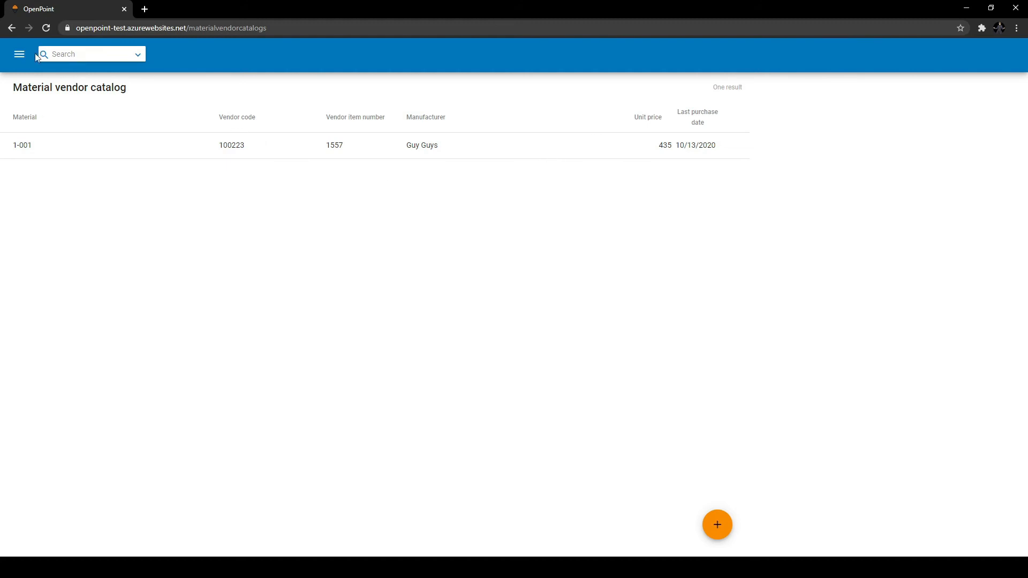
- Search the reports for "material vendors with material"
click(11, 53)
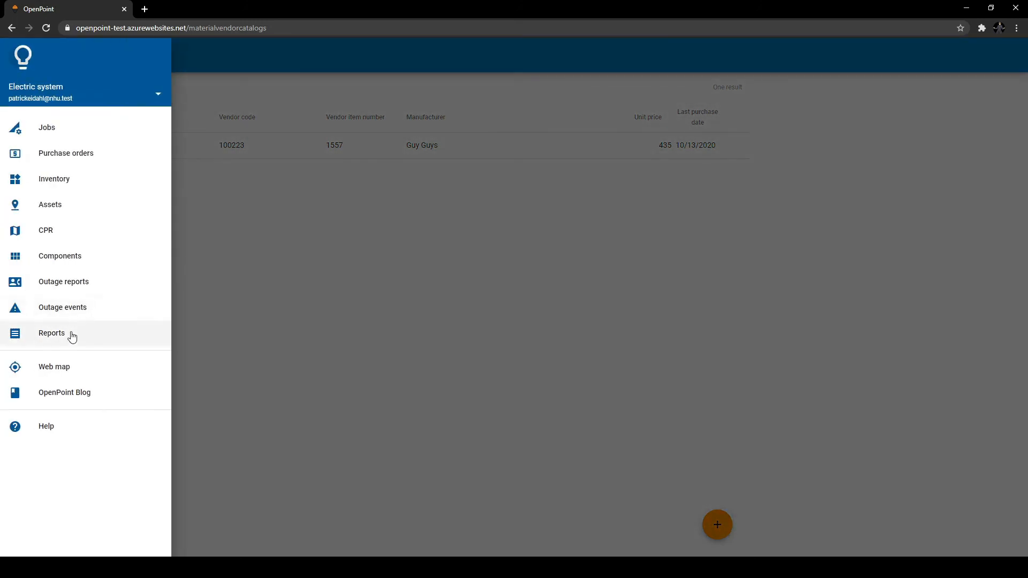
click(71, 336)
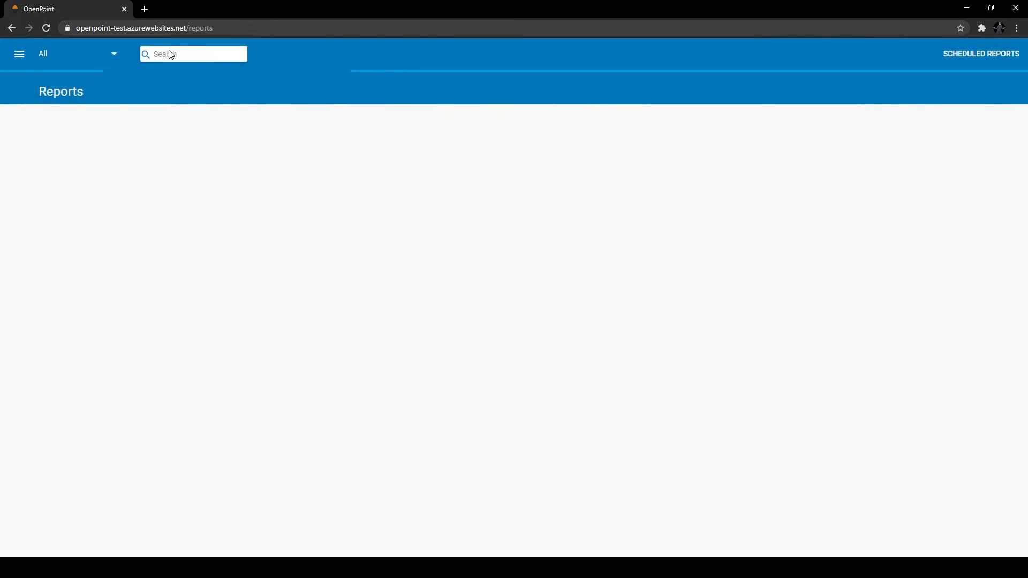
click(175, 53)
text(materi)
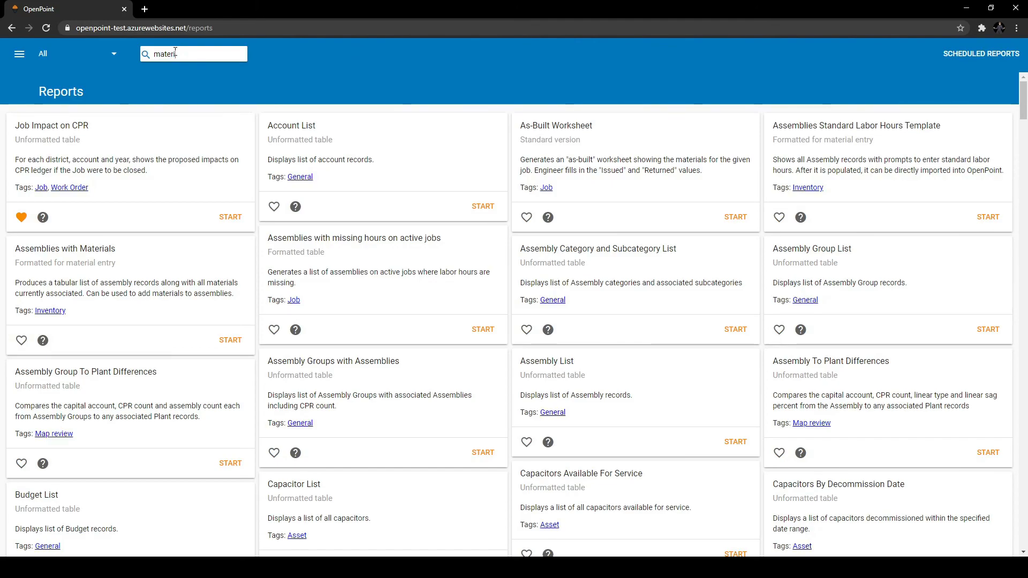
text(al cendors with material)
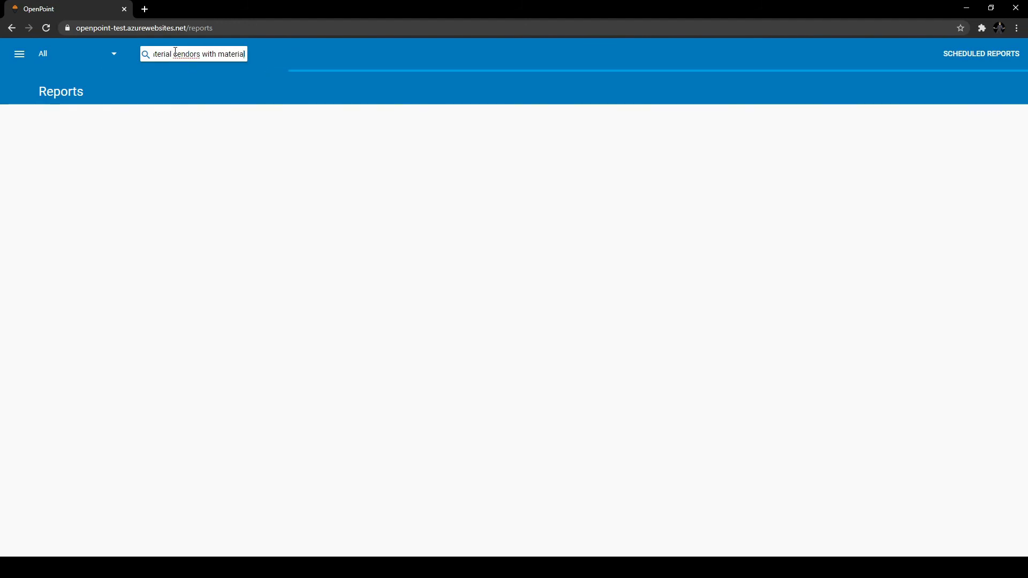
key(Left)
key(Left)
key(Left)
key(Left)
key(Left)
key(Left)
key(Left)
key(Left)
key(Left)
click(177, 53)
key(BackSpace)
text(v)
click(413, 292)
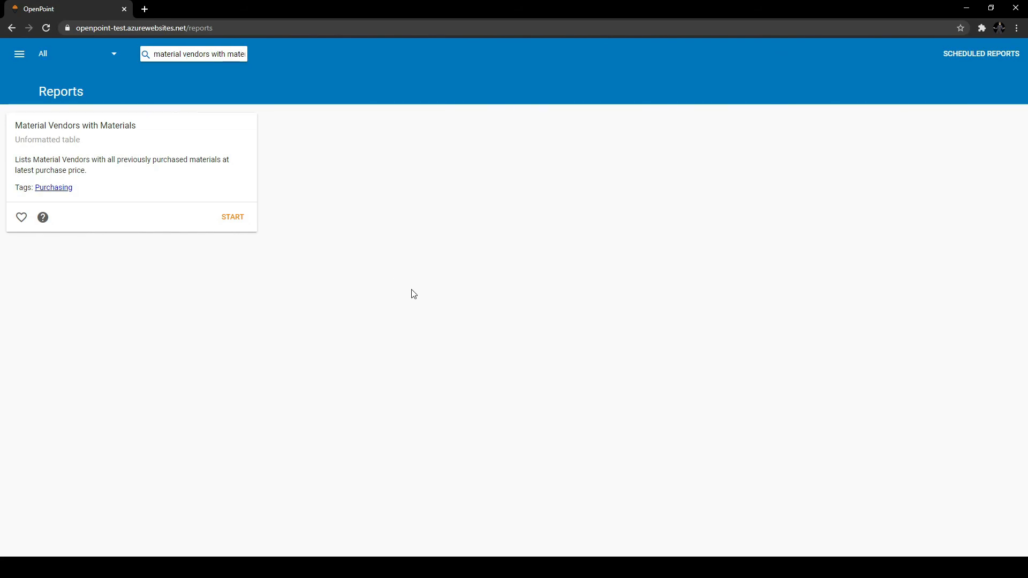